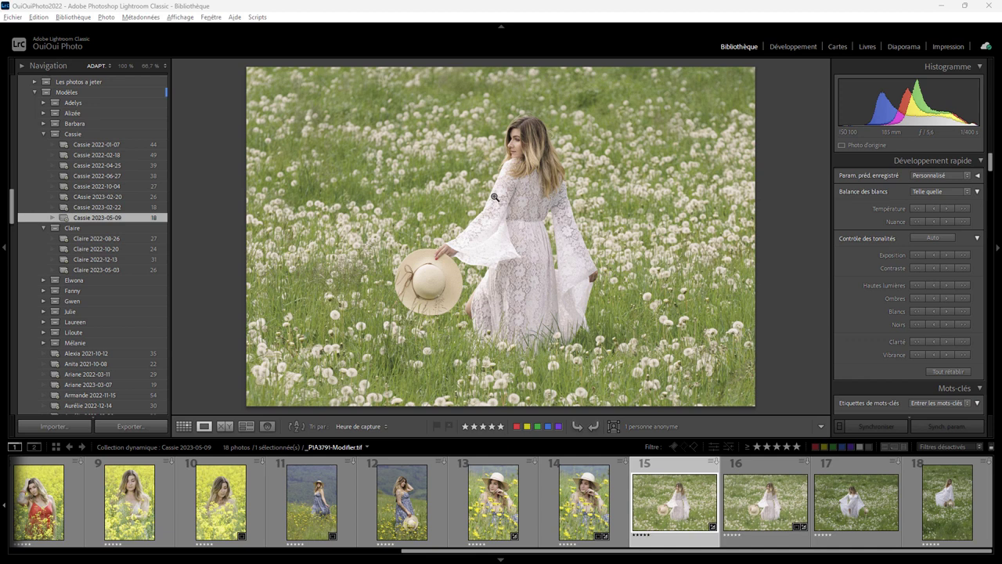
# Step: Open the Export dialog for the dandelion-field portrait from its right-click menu
pyautogui.rightClick(470, 190)
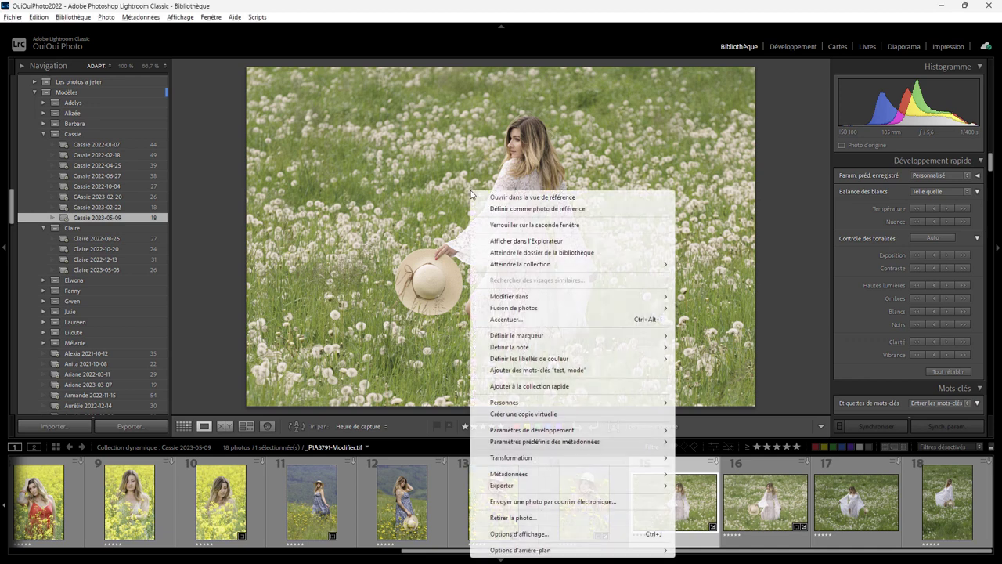
pyautogui.moveTo(502, 485)
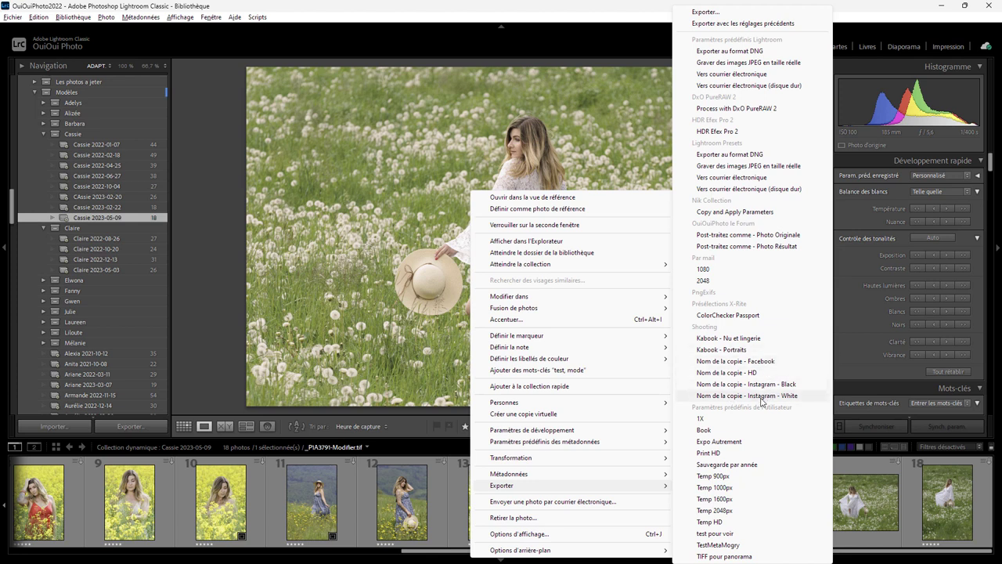
pyautogui.click(705, 13)
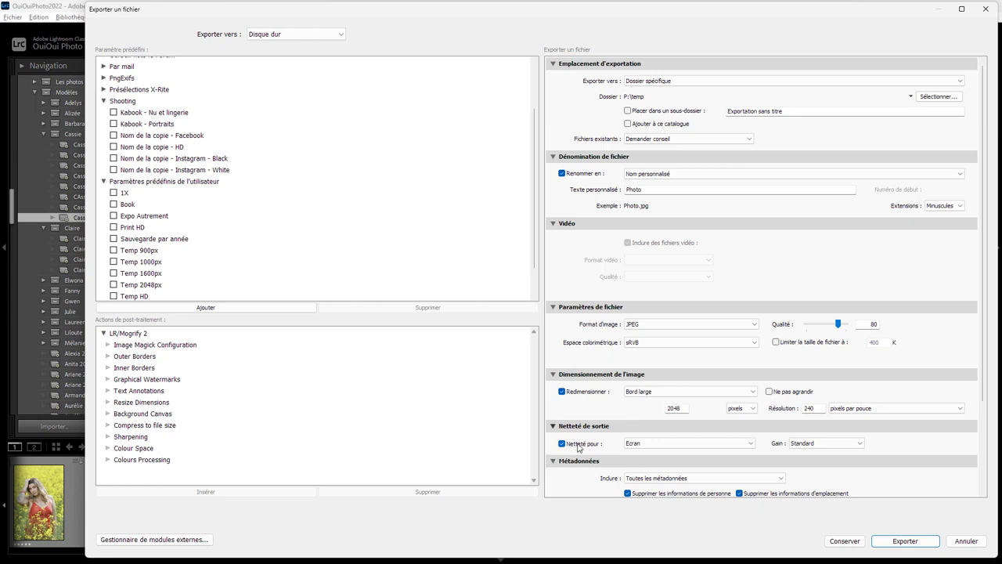
# Step: List the output sharpening options Ecran, Papier mat and Papier brillant
pyautogui.click(718, 444)
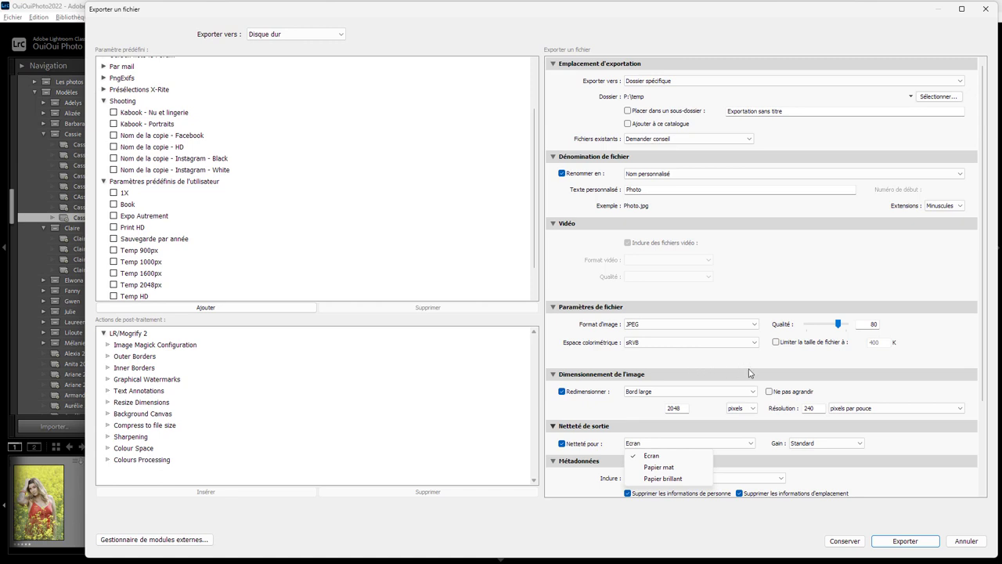
# Step: Cancel the Export dialog without exporting, back to the dandelion-field portrait in Library
pyautogui.click(967, 541)
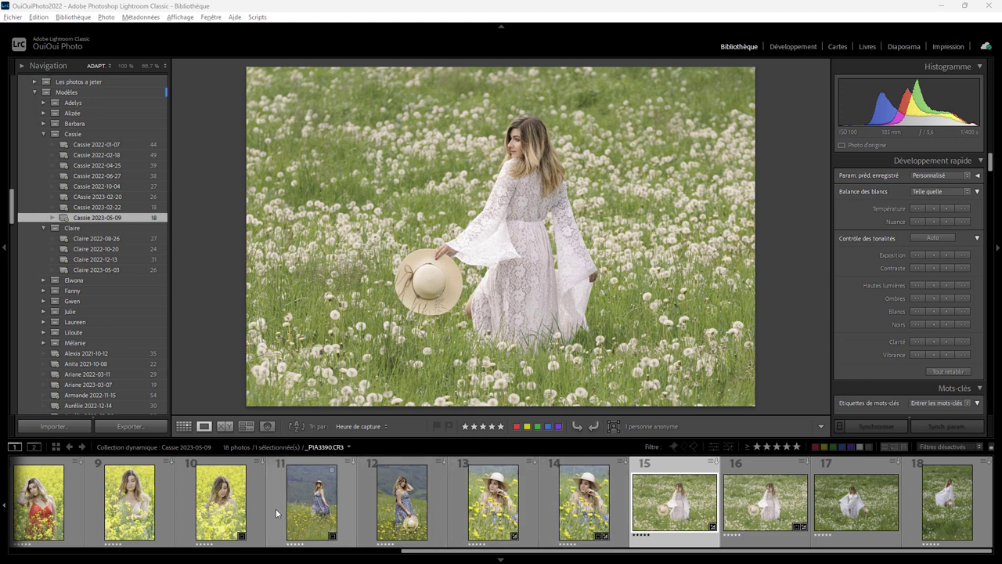
# Step: Select filmstrip photos 10 through 15 together
pyautogui.keyDown('shift'); pyautogui.click(235, 513); pyautogui.keyUp('shift')
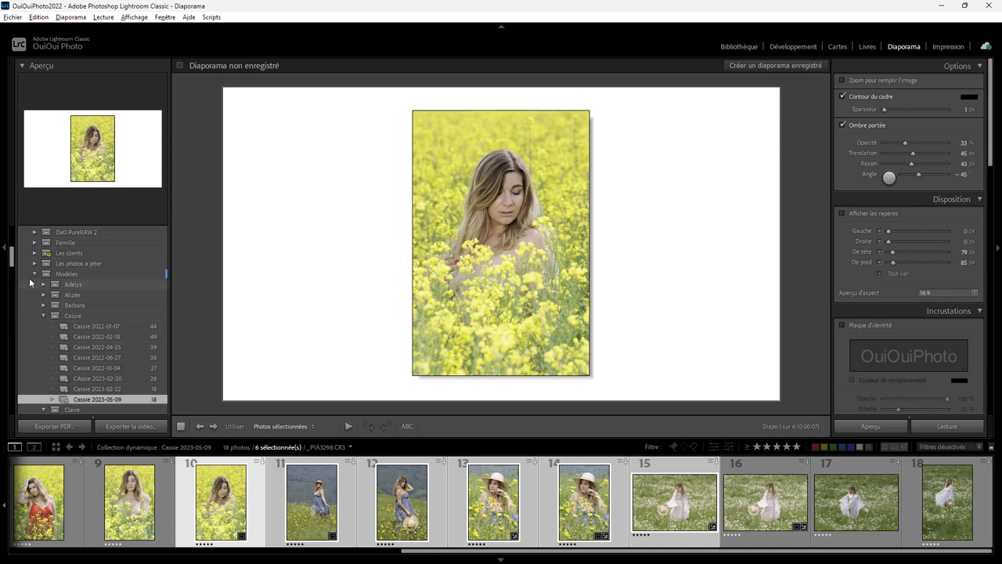
pyautogui.moveTo(13, 260); pyautogui.dragTo(22, 296)
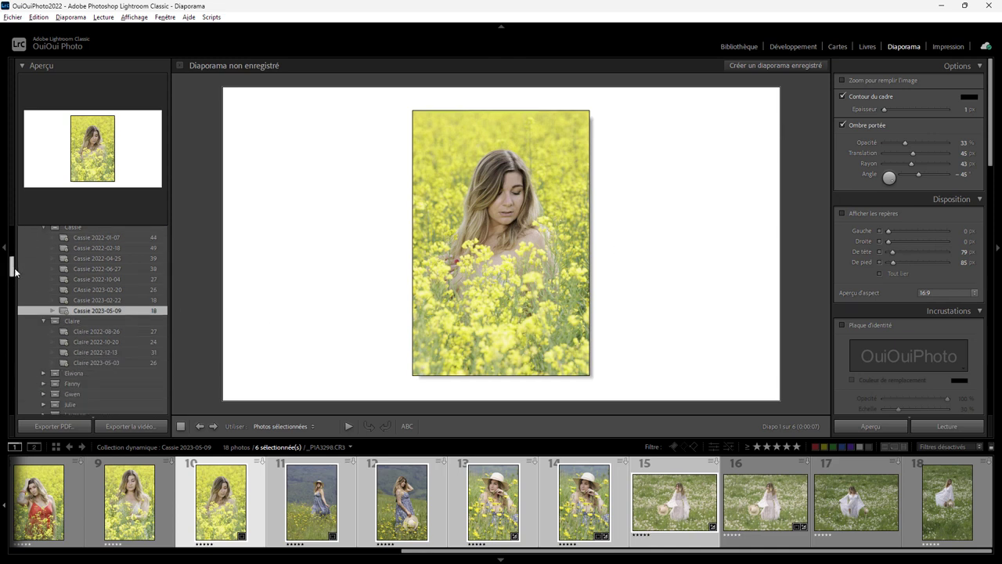
pyautogui.moveTo(21, 297); pyautogui.dragTo(22, 331)
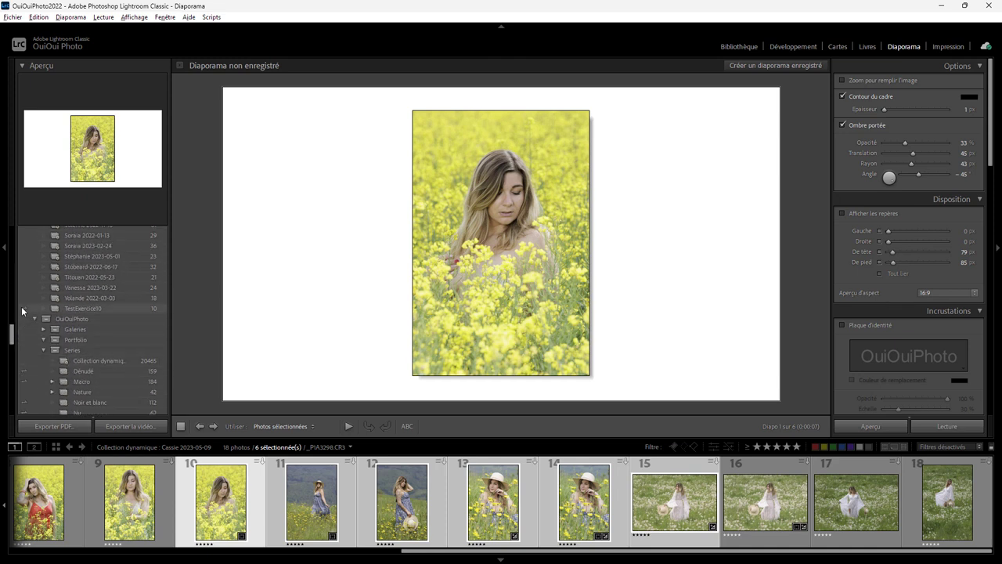
pyautogui.moveTo(11, 337); pyautogui.dragTo(13, 360)
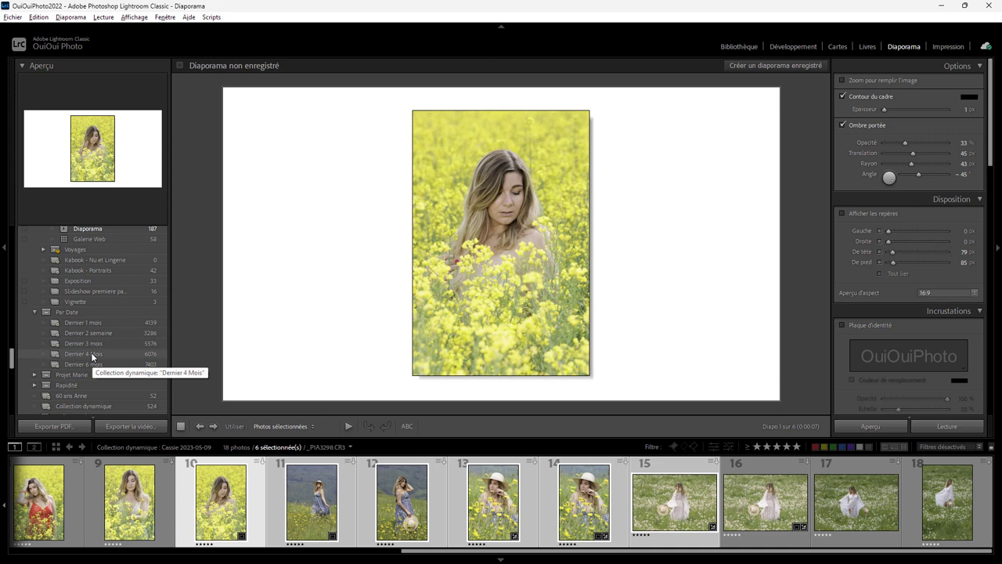
pyautogui.rightClick(91, 352)
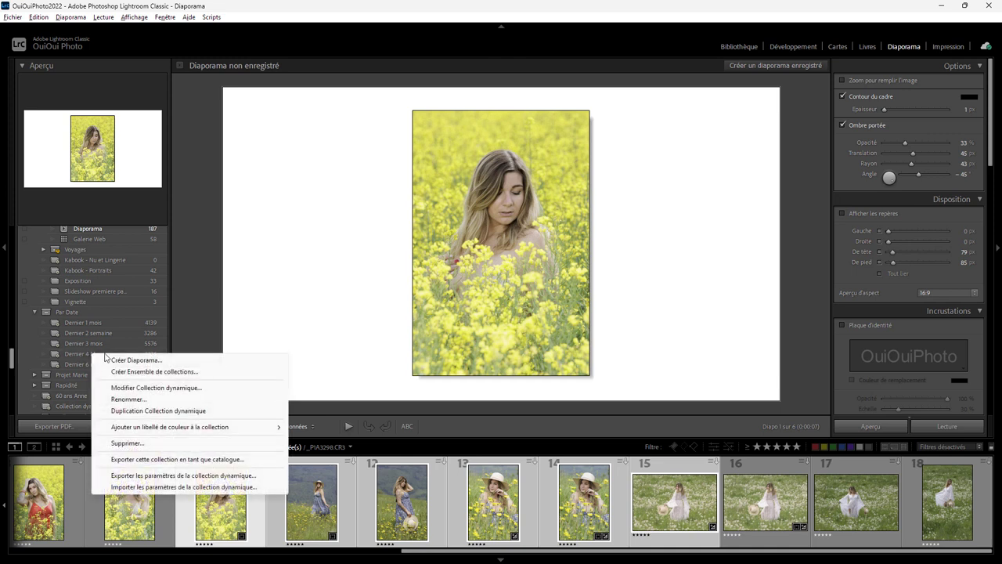
# Step: Start exporting Dernier 4 Mois as a catalog, untick original files, then cancel
pyautogui.click(153, 464)
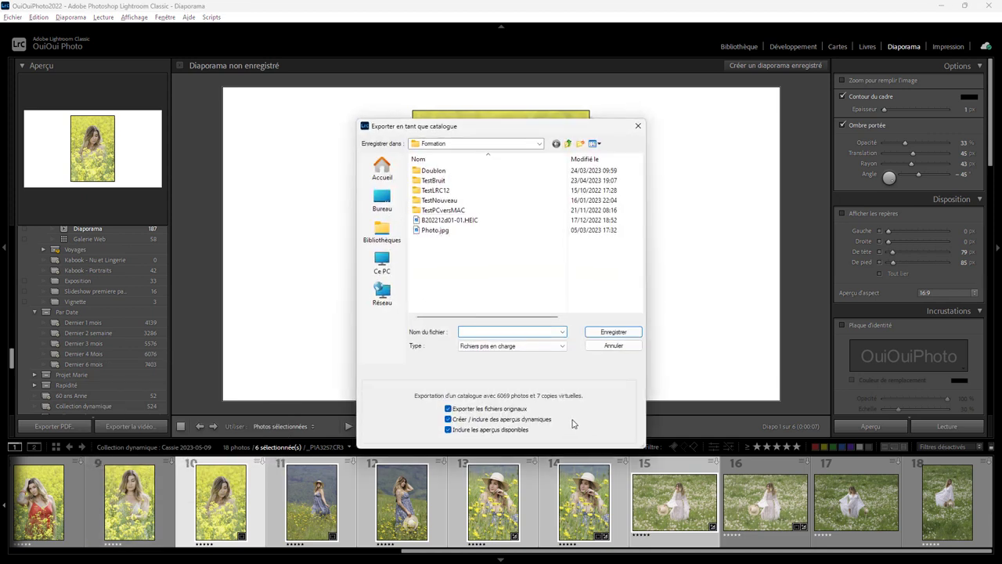
pyautogui.click(481, 409)
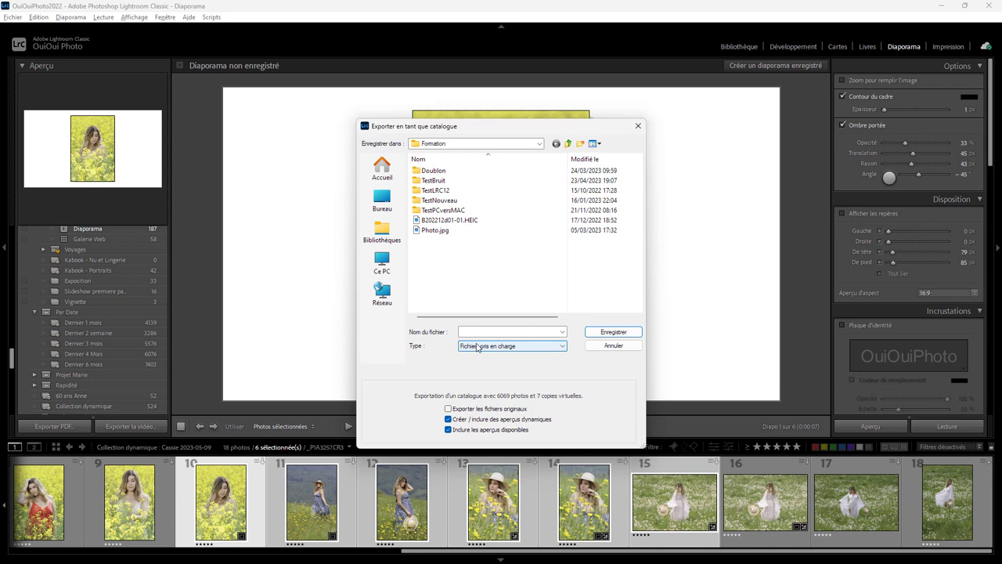
pyautogui.click(614, 347)
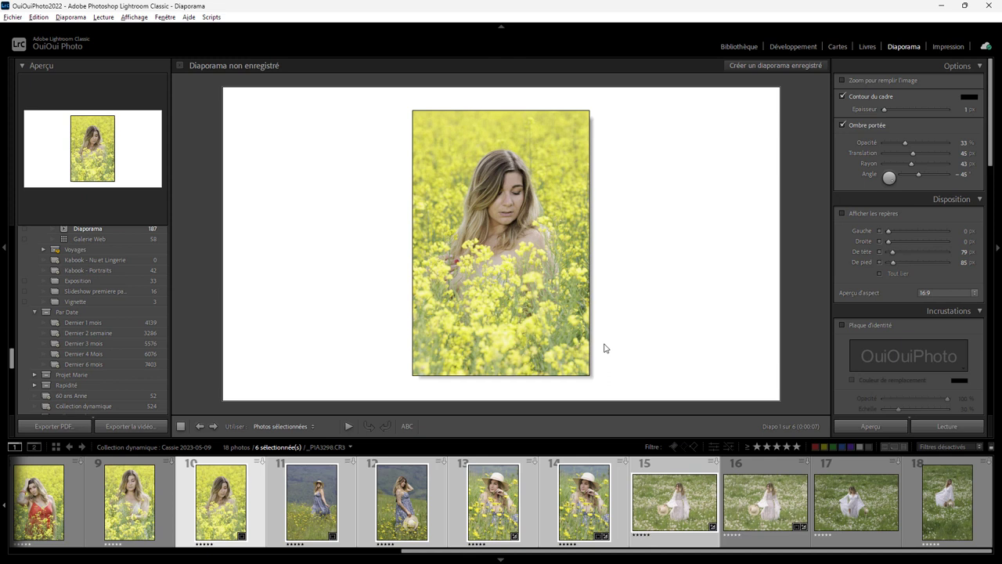
# Step: Show the Dénudé collection's 159 photos as a thumbnail grid in the Bibliothèque module
pyautogui.moveTo(11, 359); pyautogui.dragTo(10, 345)
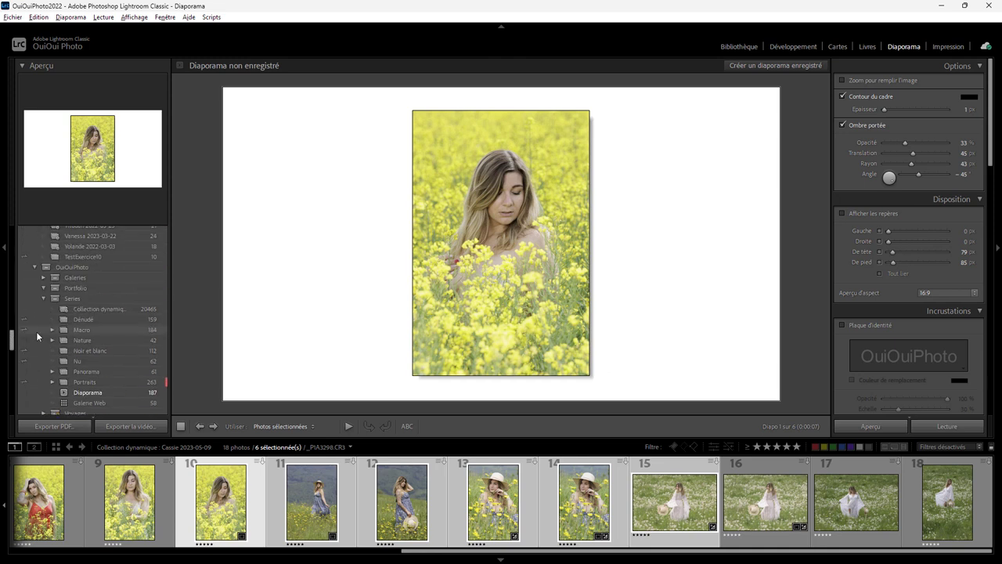
pyautogui.click(77, 319)
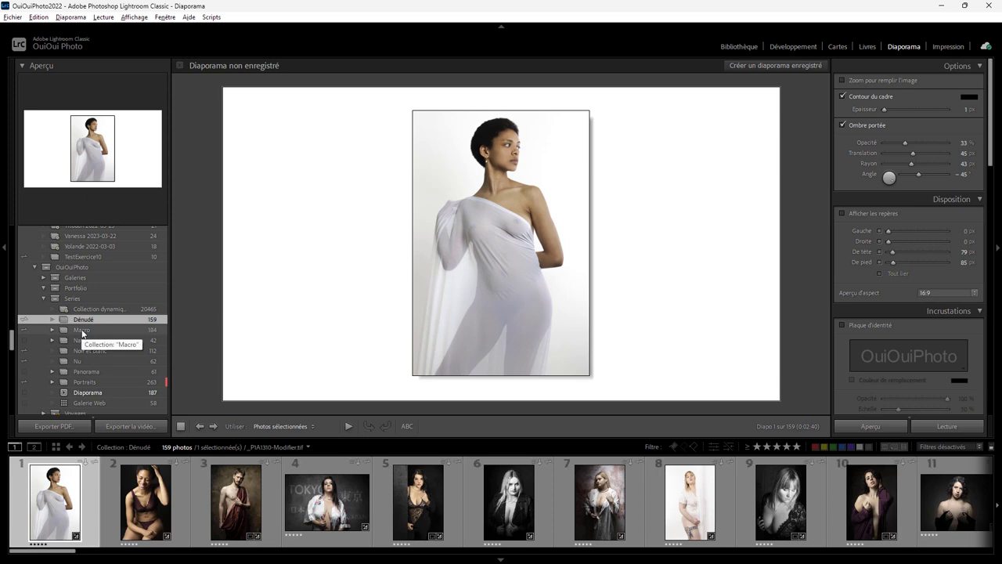
pyautogui.click(739, 46)
pyautogui.click(186, 428)
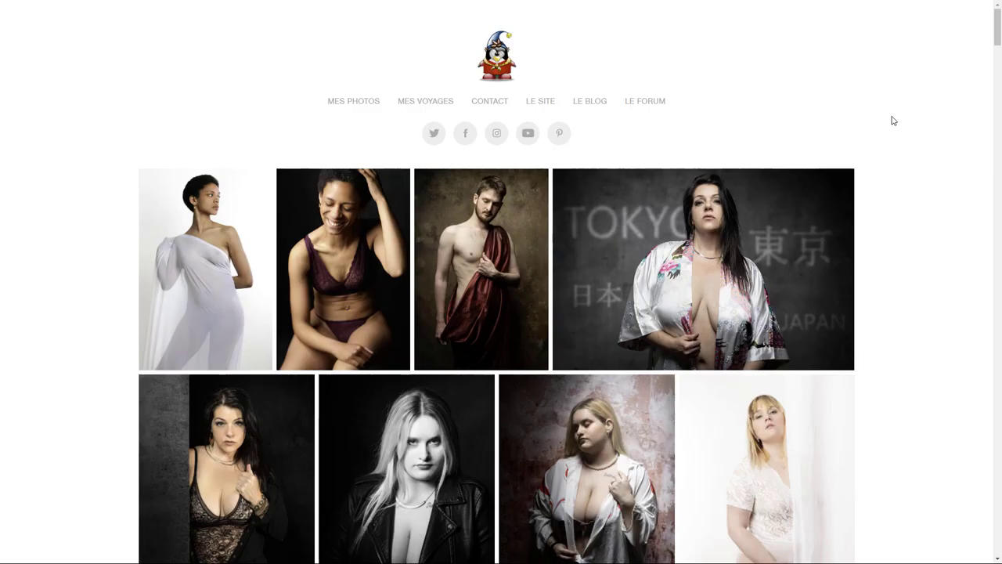
# Step: Scroll several rows down through the OuiOuiPhoto portrait gallery thumbnails
pyautogui.scroll(-2, 680, 269)
pyautogui.scroll(-5, 628, 272)
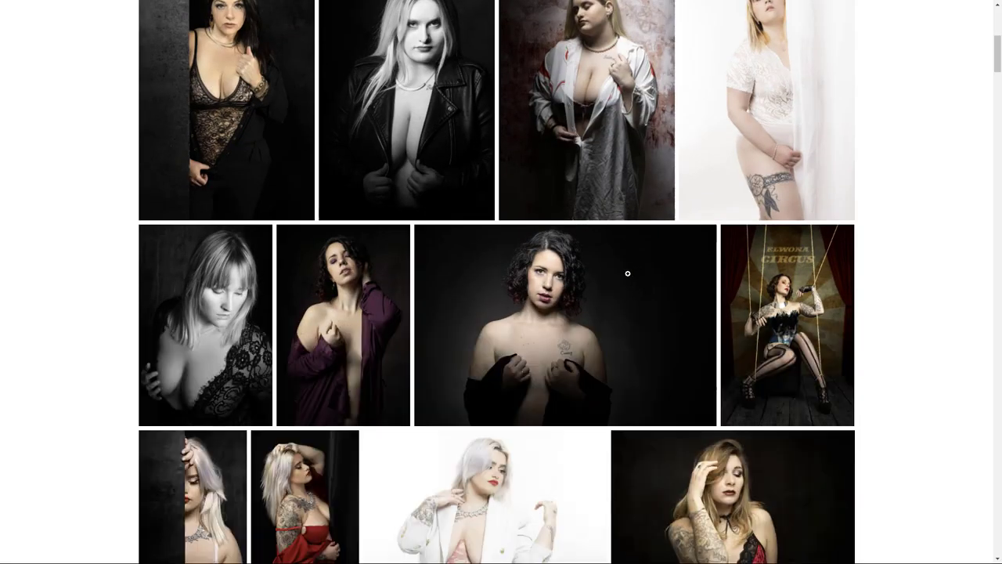
pyautogui.scroll(-5, 628, 272)
pyautogui.scroll(-3, 627, 272)
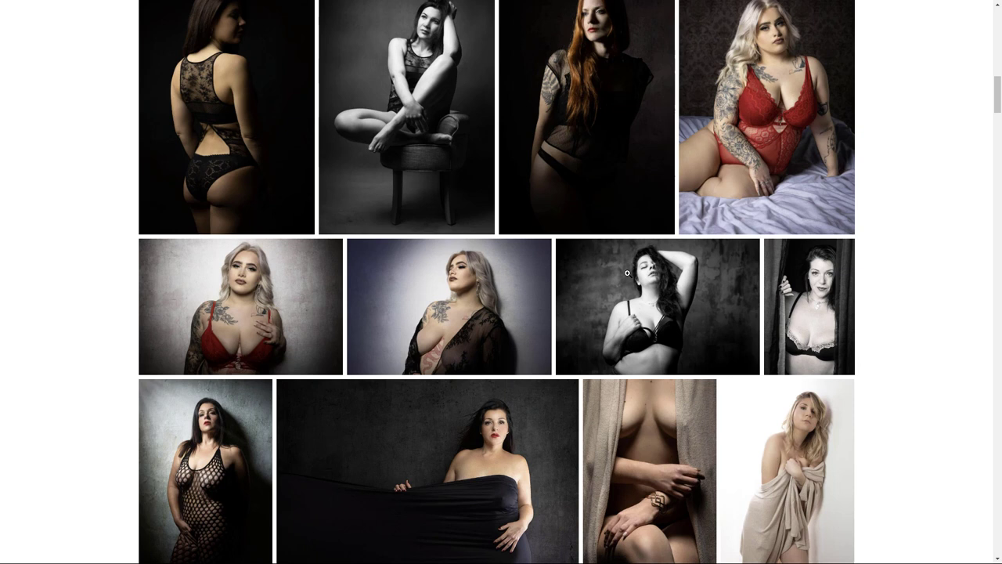